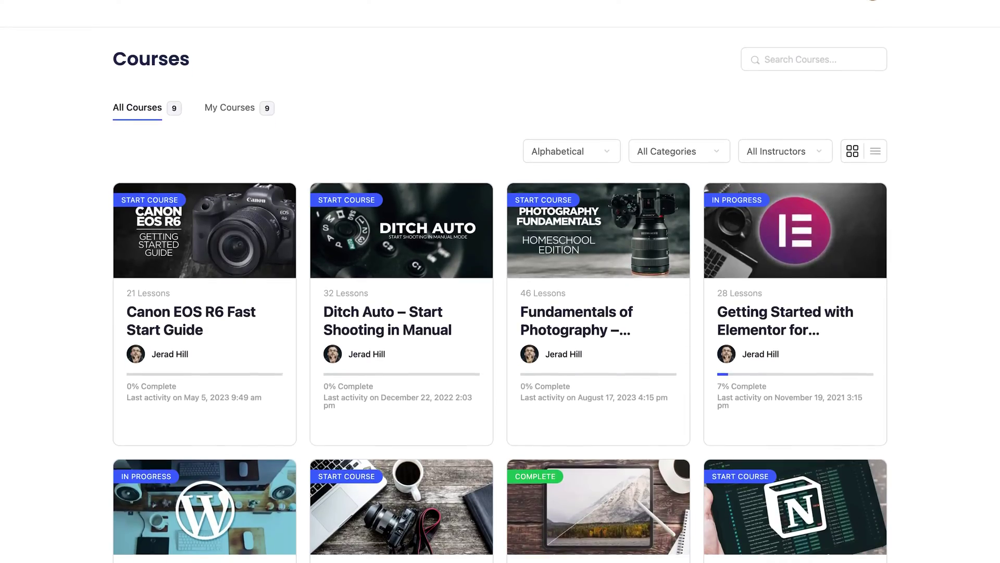
Browse the Popular Courses section on the Learn with Jerad homepage
scroll(500, 313, "down", 2)
scroll(500, 281, "down", 6)
scroll(500, 281, "down", 2)
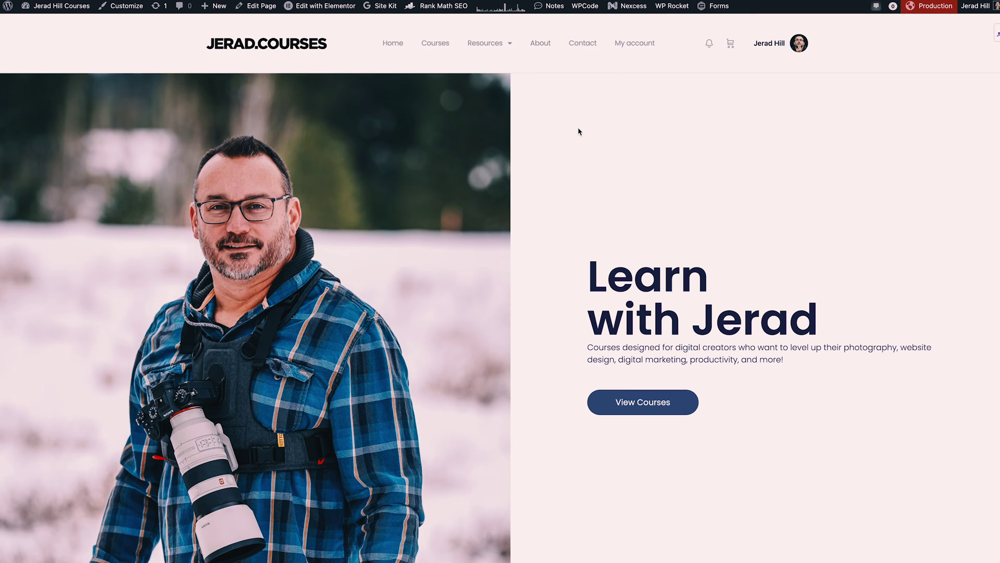
scroll(585, 212, "down", 10)
scroll(585, 211, "down", 6)
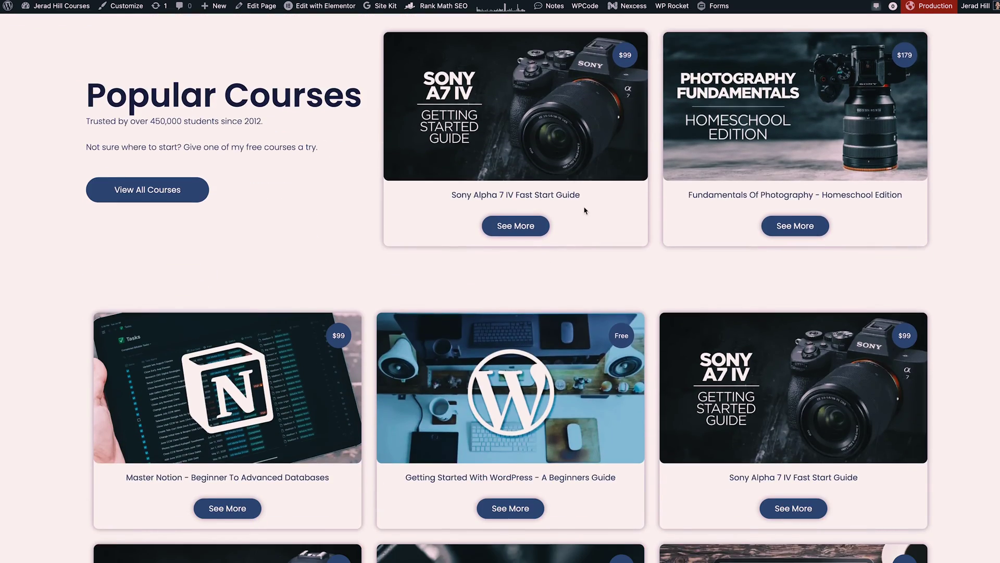
scroll(585, 210, "up", 20)
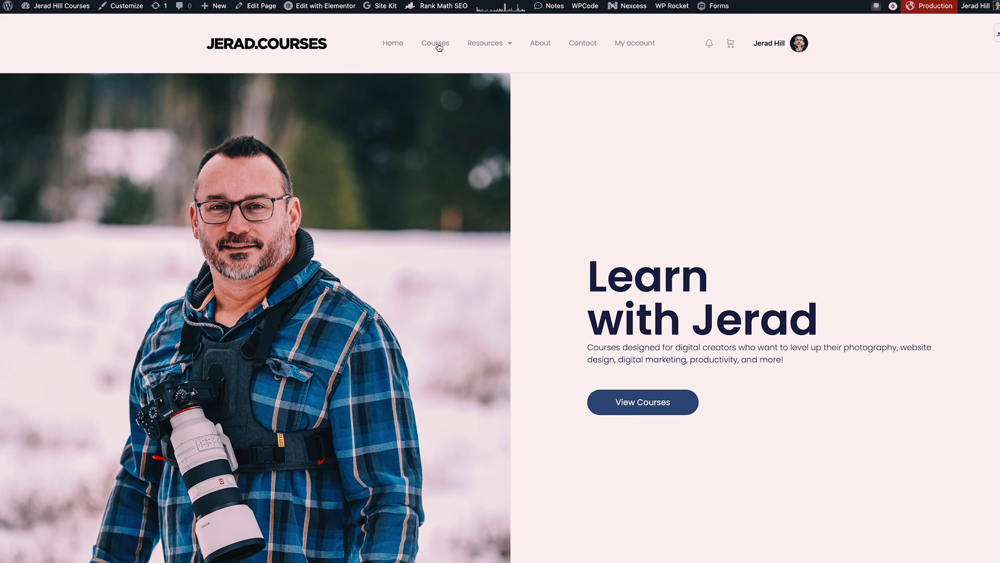
Open the Courses catalogue and look over its nine course cards
left_click(439, 47)
scroll(499, 229, "down", 2)
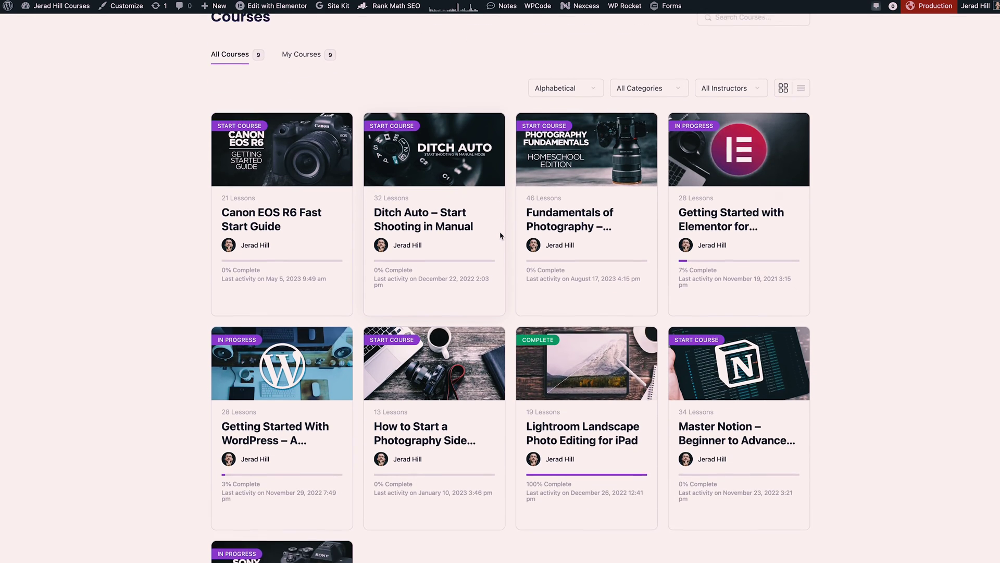
scroll(500, 236, "up", 1)
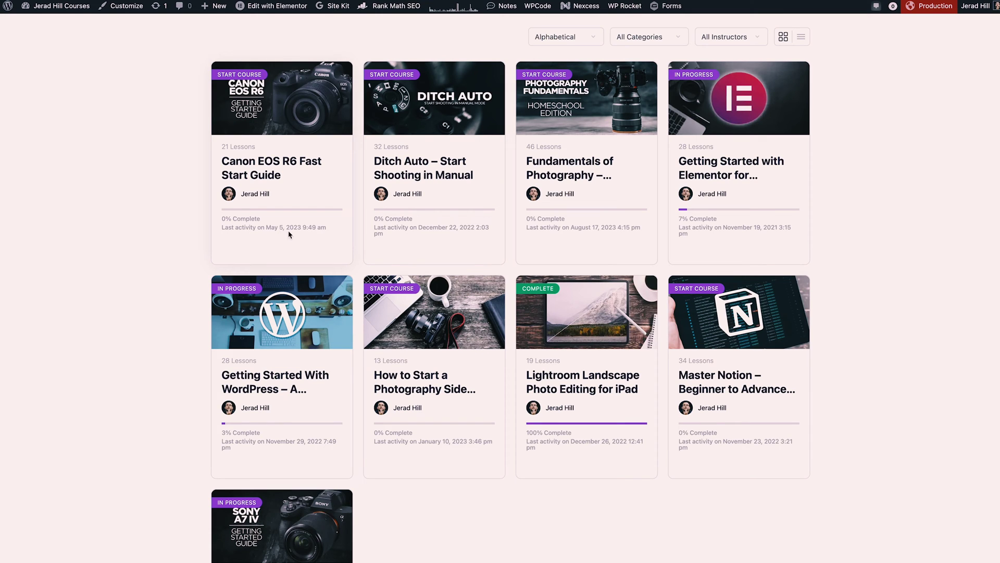
scroll(439, 234, "down", 3)
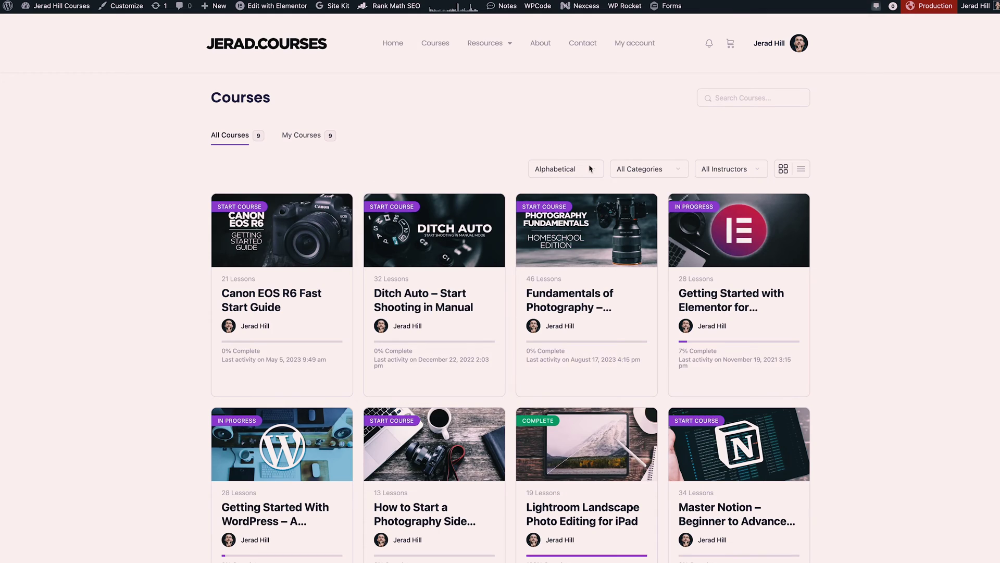
left_click(591, 168)
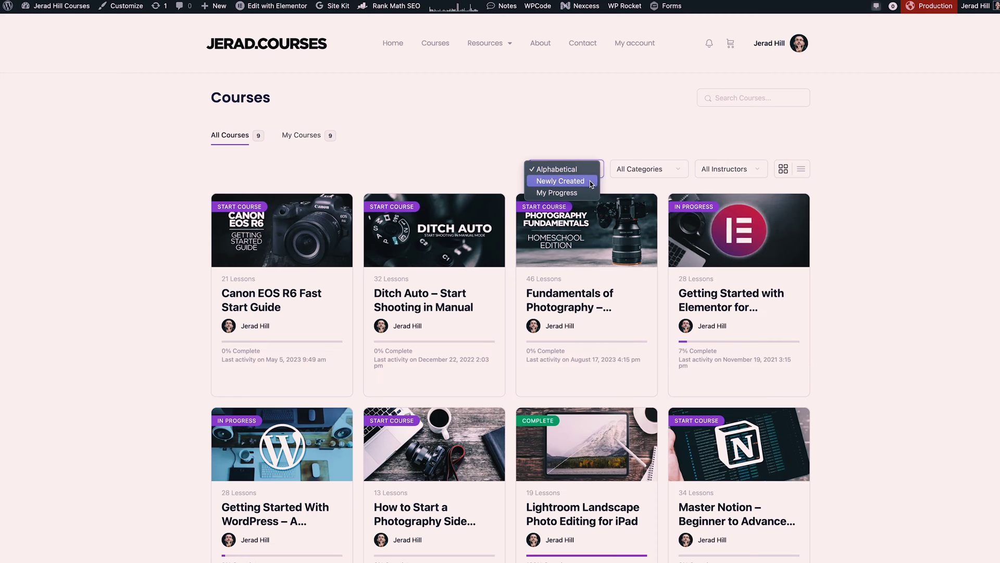
left_click(636, 170)
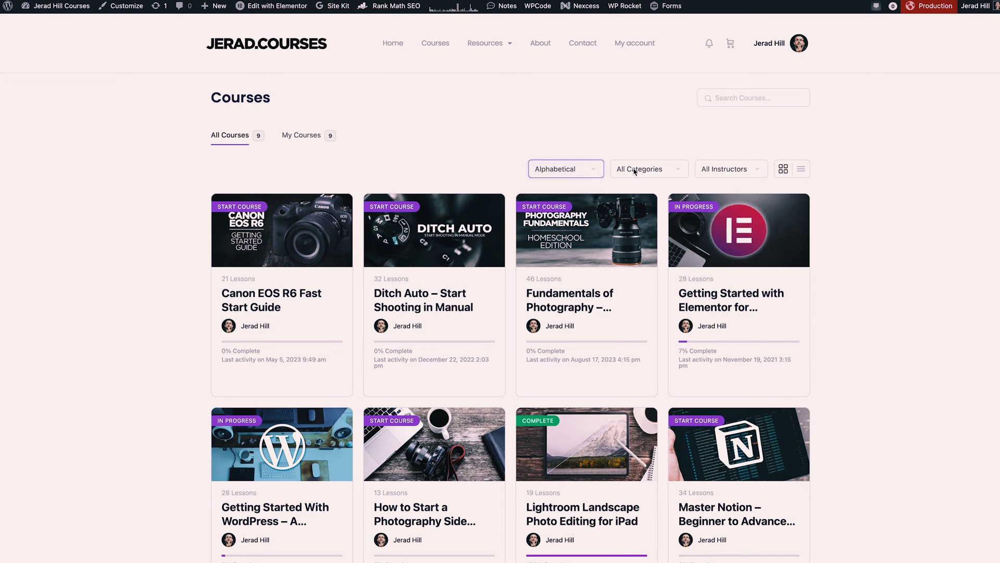
left_click(636, 170)
left_click(675, 170)
left_click(725, 168)
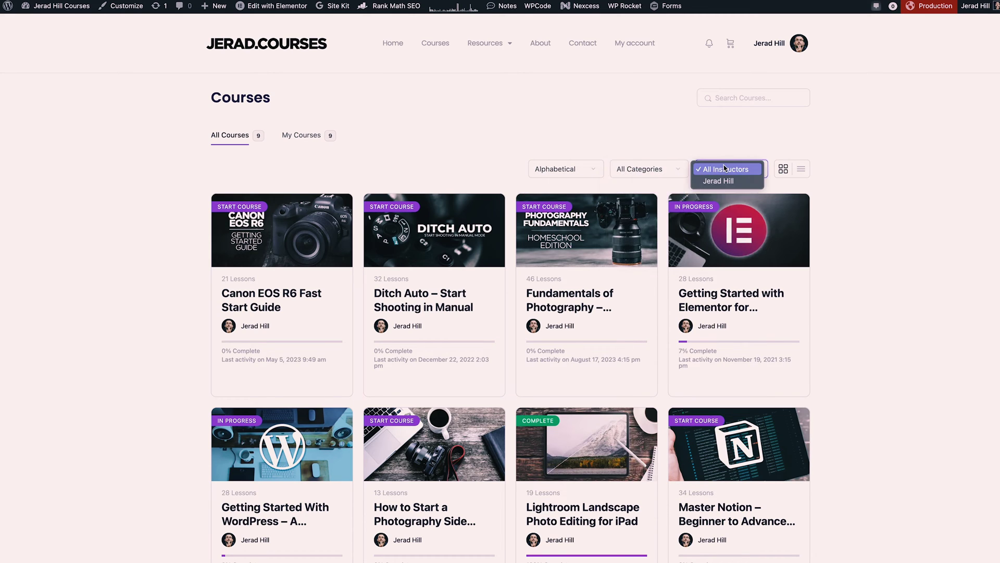
left_click(724, 169)
left_click(801, 168)
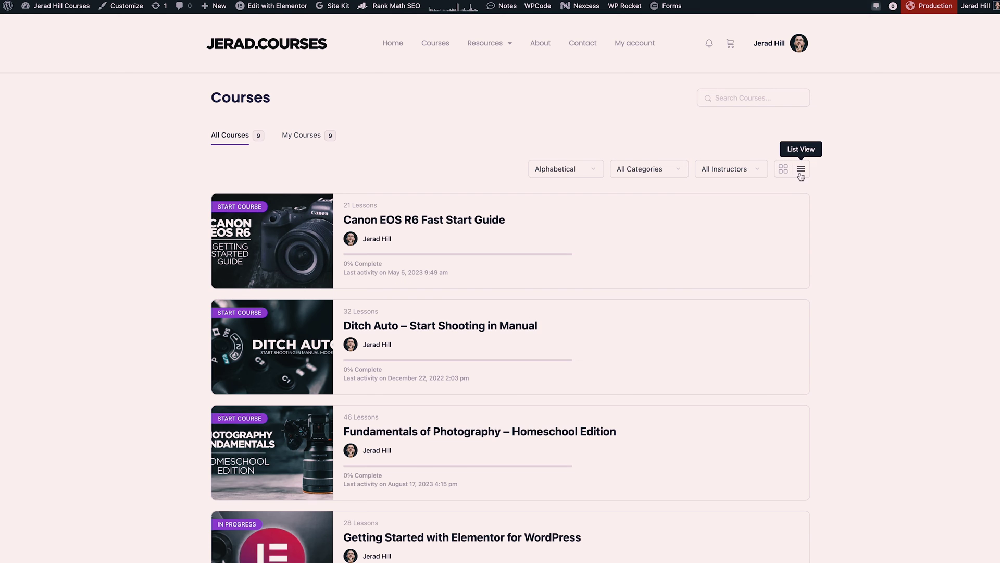
left_click(783, 169)
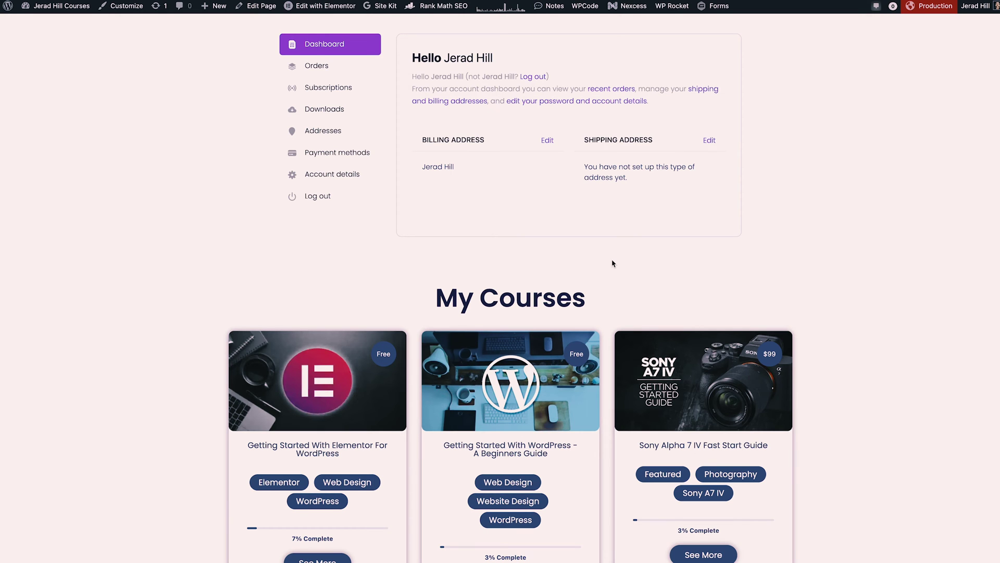
Scroll through the enrolled My Courses cards and their completion progress on the account dashboard
scroll(613, 263, "down", 5)
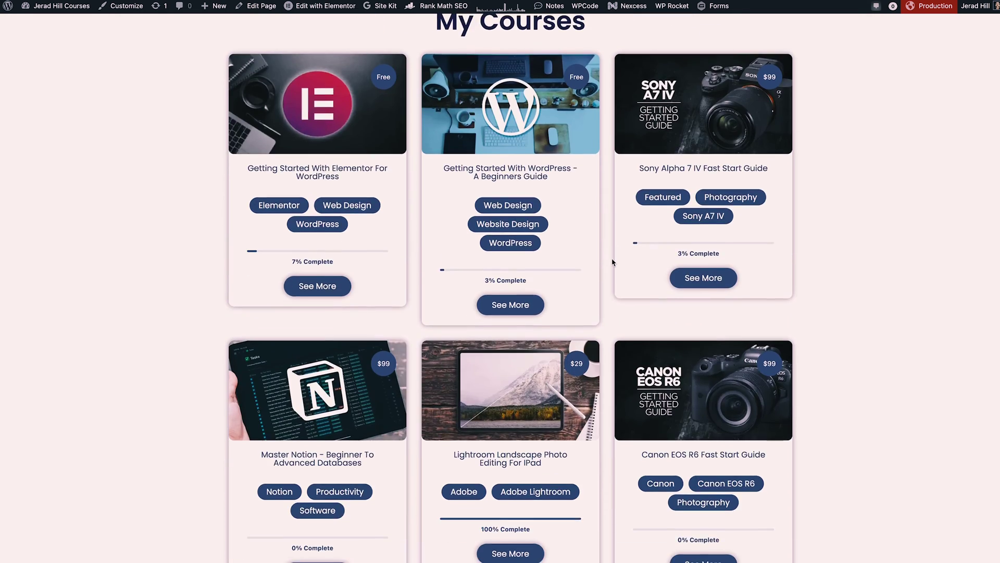
scroll(613, 262, "up", 5)
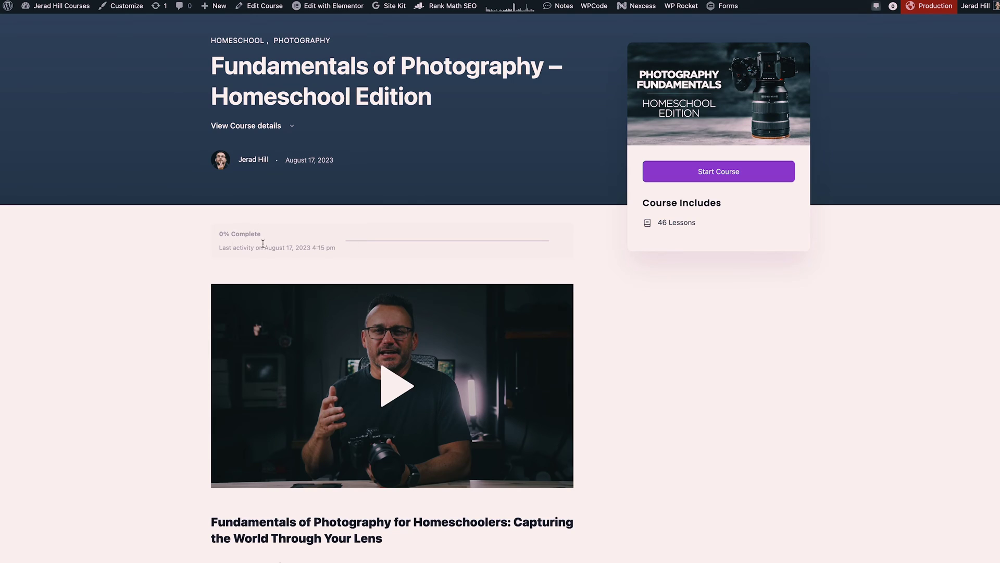
Scroll the Homeschool Edition course page's Course Content list to locate Week #5 – Aperture
scroll(261, 247, "down", 1)
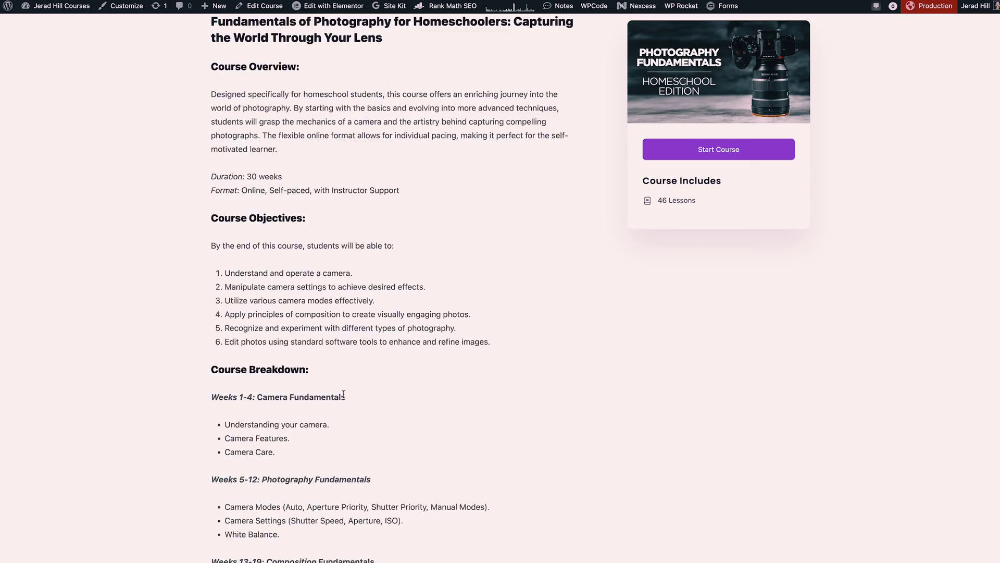
scroll(342, 393, "down", 10)
scroll(344, 397, "down", 15)
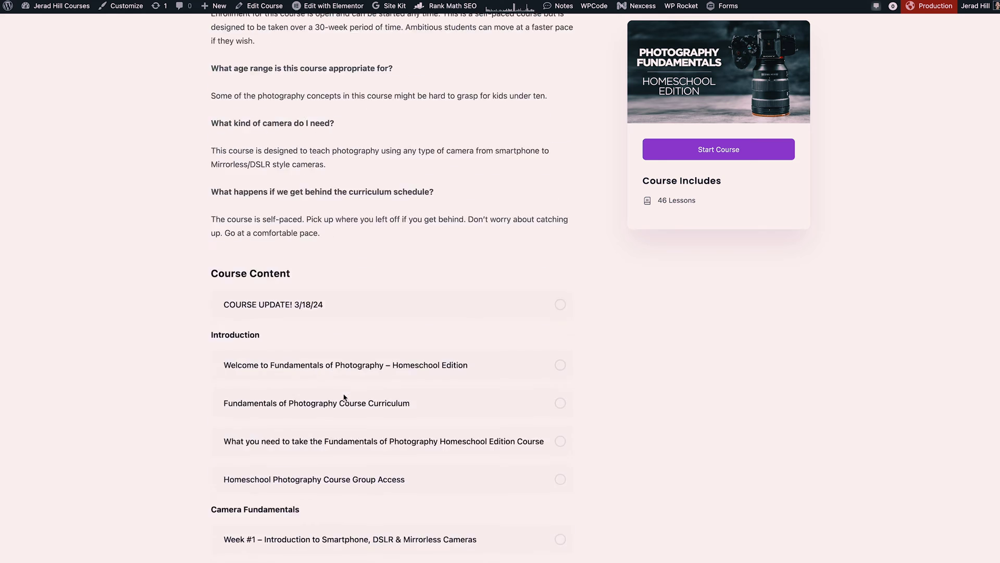
scroll(344, 397, "up", 3)
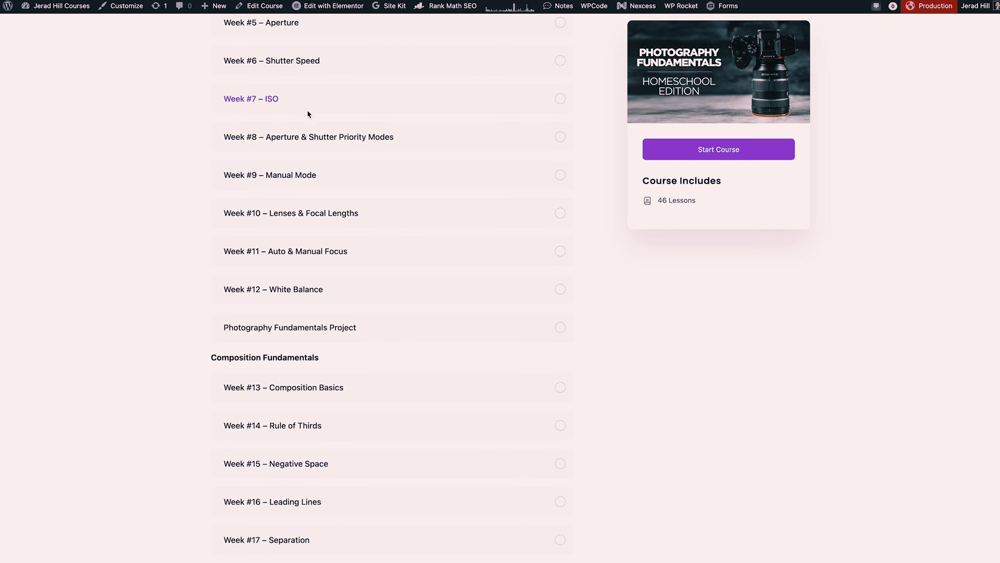
scroll(290, 286, "up", 2)
scroll(291, 284, "up", 1)
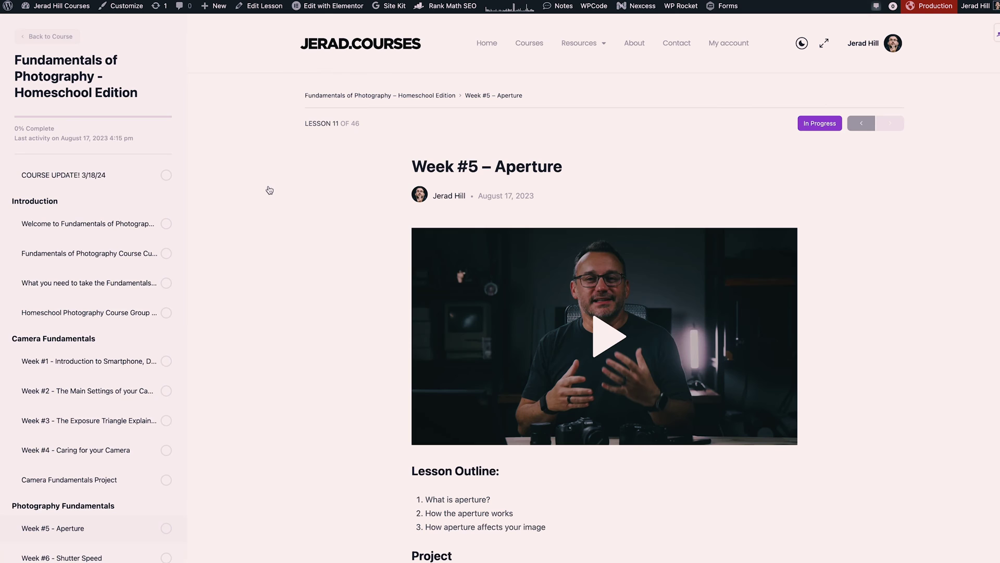
scroll(113, 309, "down", 4)
scroll(114, 309, "down", 3)
scroll(156, 364, "up", 3)
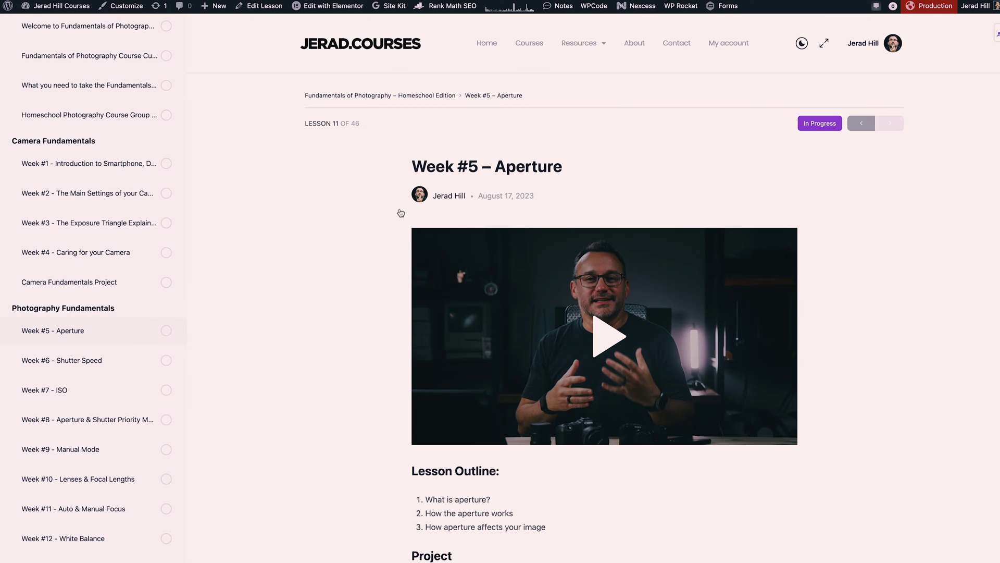
scroll(400, 295, "down", 2)
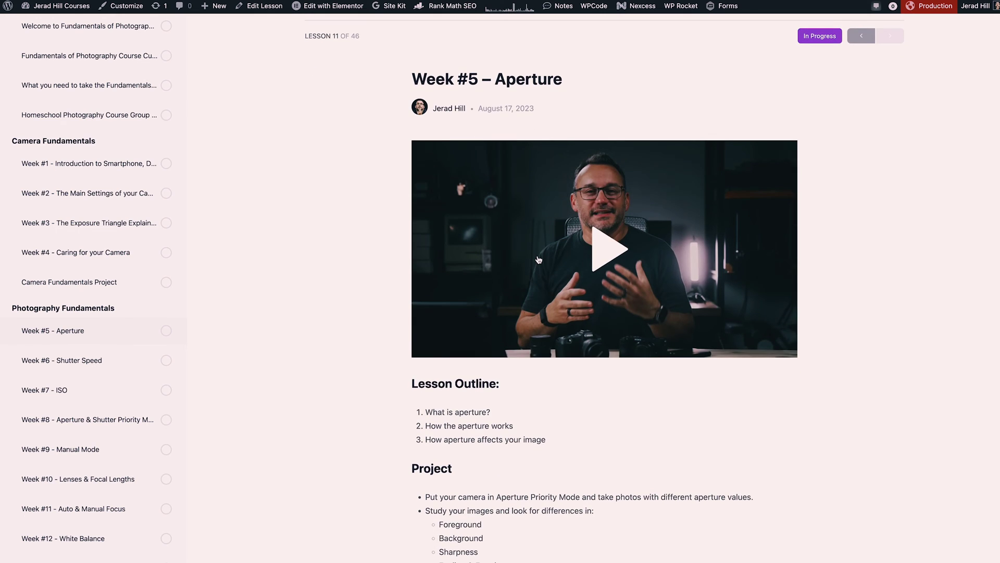
scroll(538, 260, "down", 4)
scroll(451, 309, "down", 2)
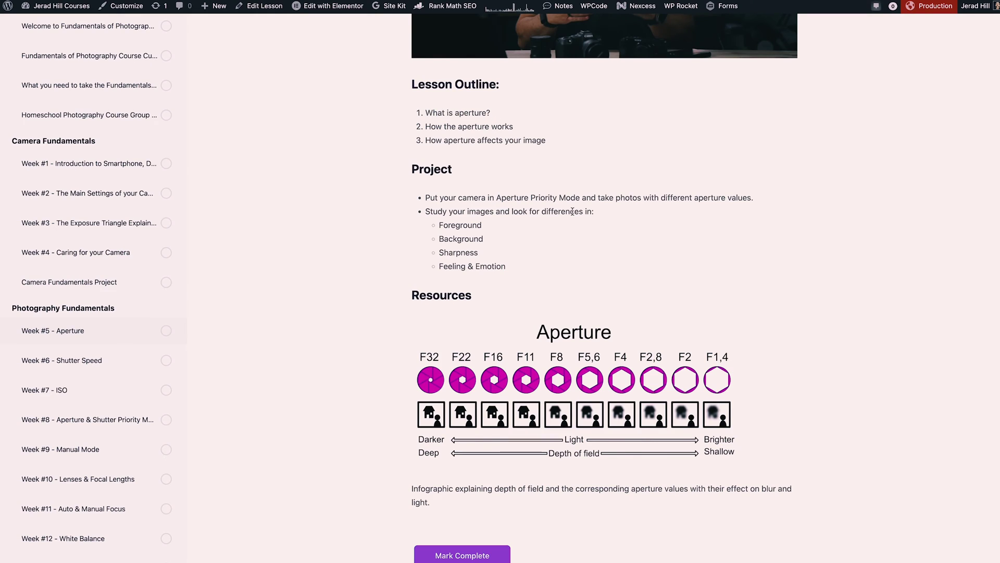
scroll(572, 211, "up", 6)
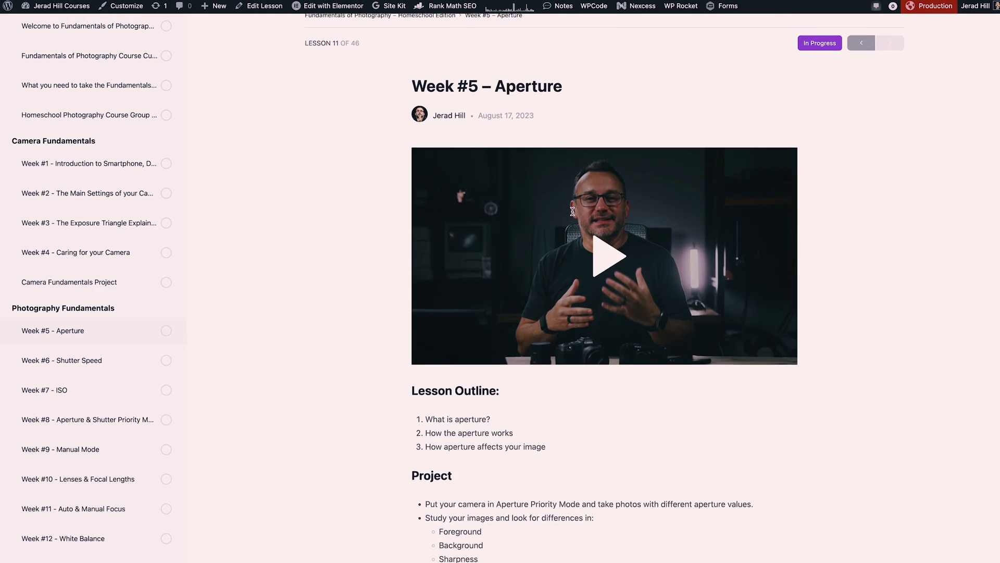
scroll(572, 211, "down", 3)
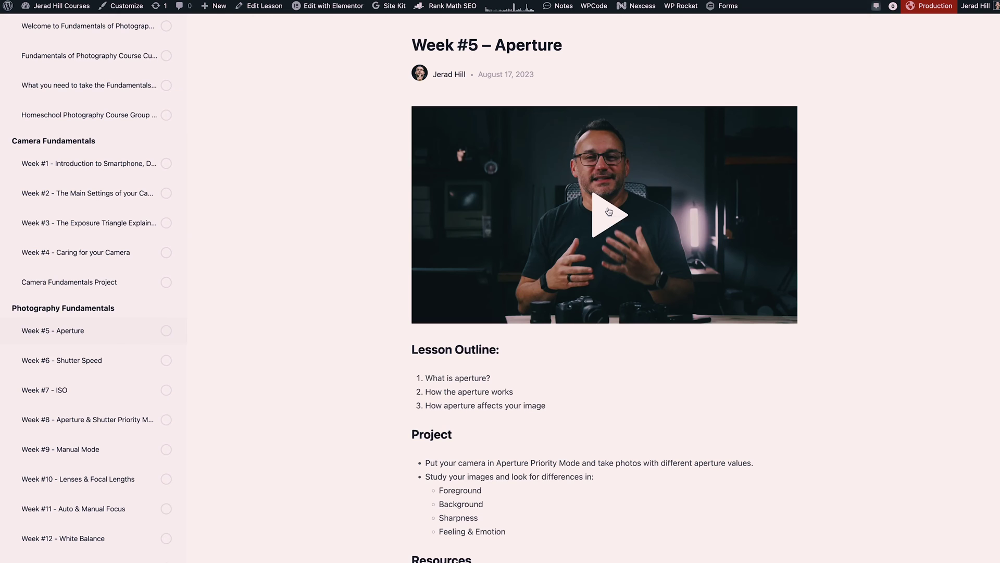
Play the Week #5 – Aperture video, check its speed and quality options, then pause it
left_click(609, 211)
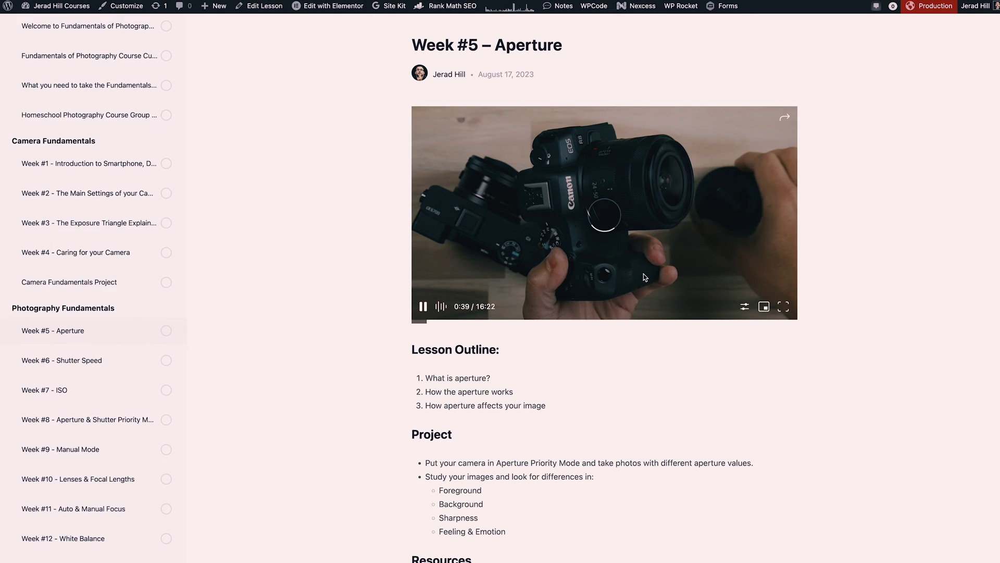
left_click(745, 306)
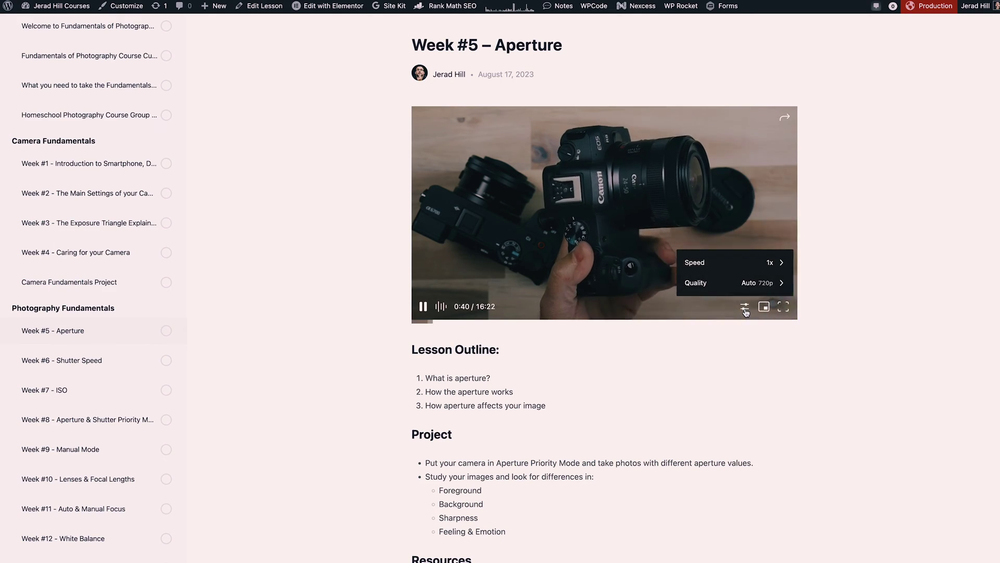
left_click(771, 284)
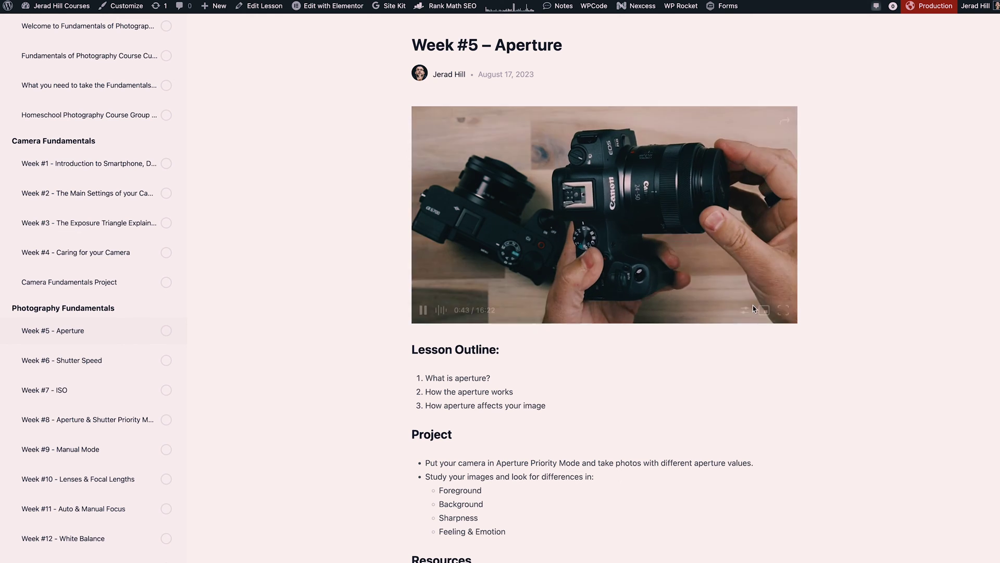
left_click(745, 308)
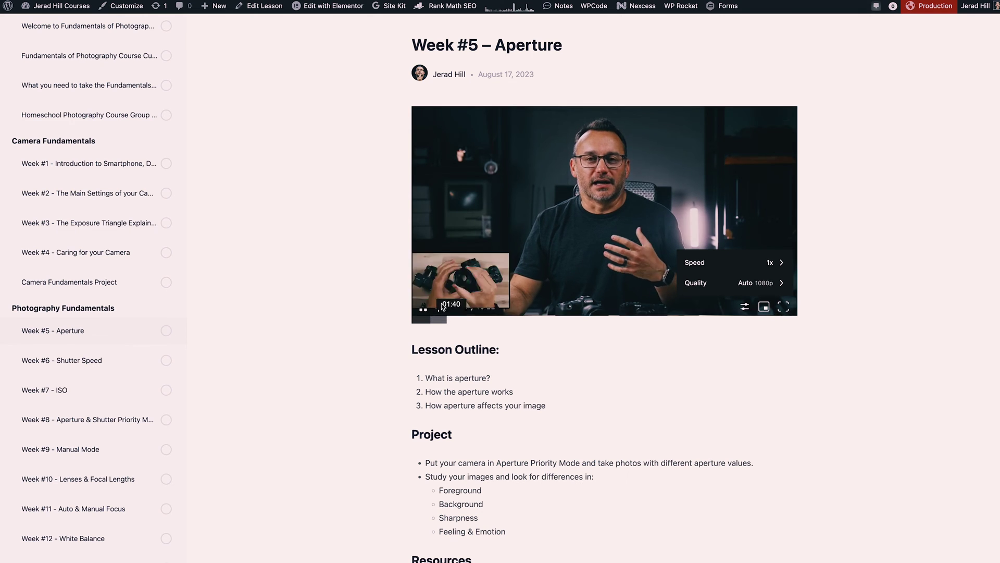
mouse_move(440, 308)
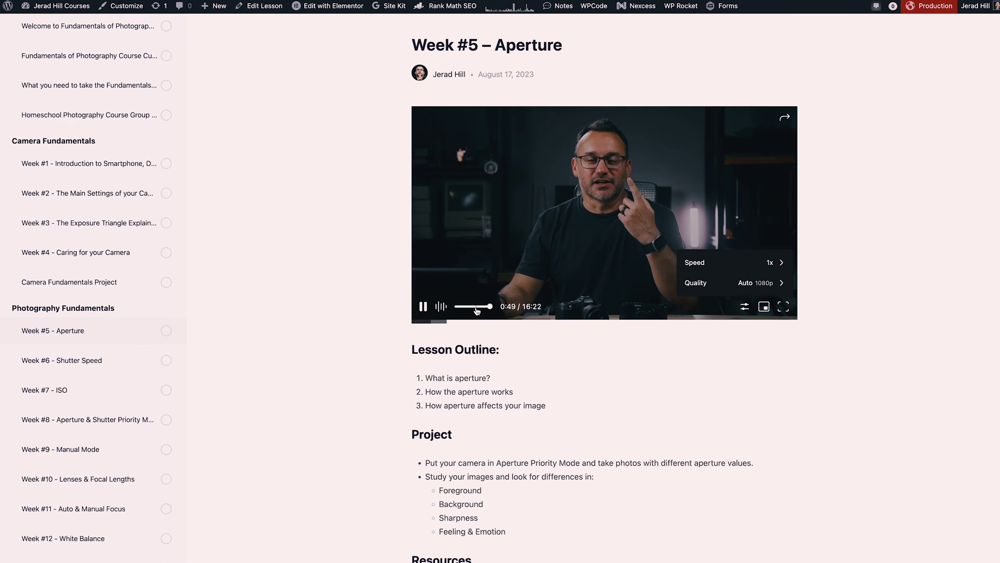
left_click(423, 307)
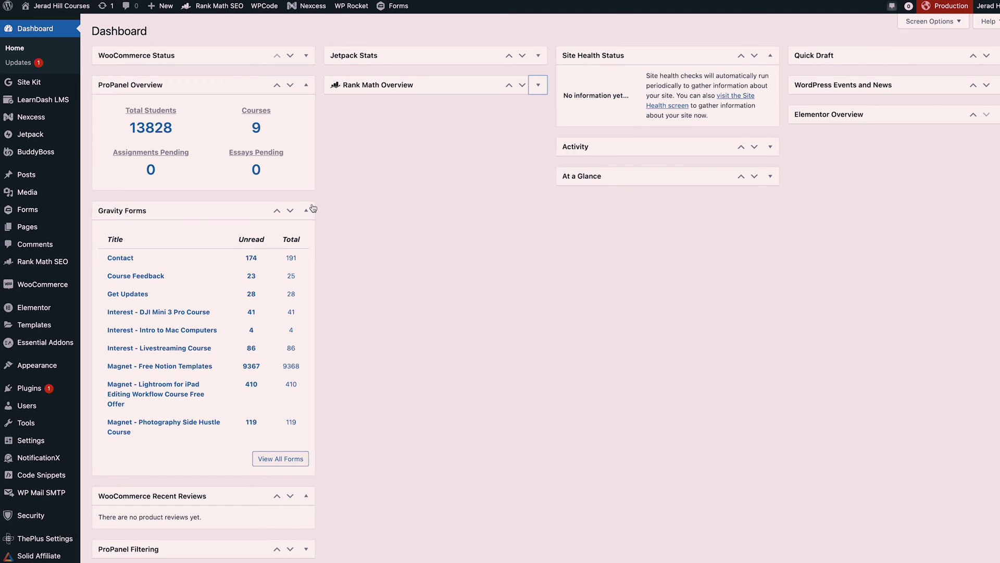
Go to LearnDash LMS Courses and launch the Builder for the Homeschool Edition course
mouse_move(53, 102)
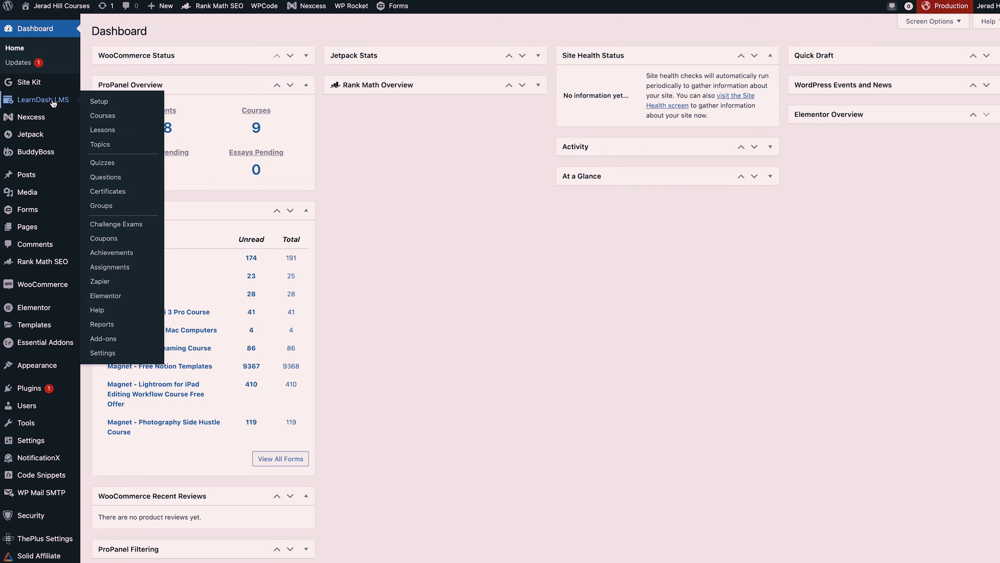
left_click(54, 103)
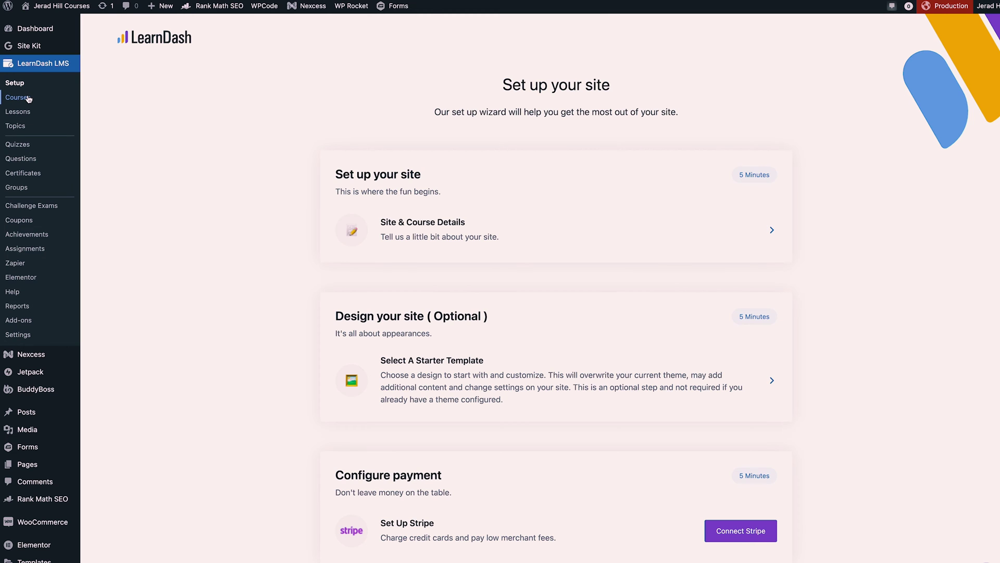
left_click(29, 99)
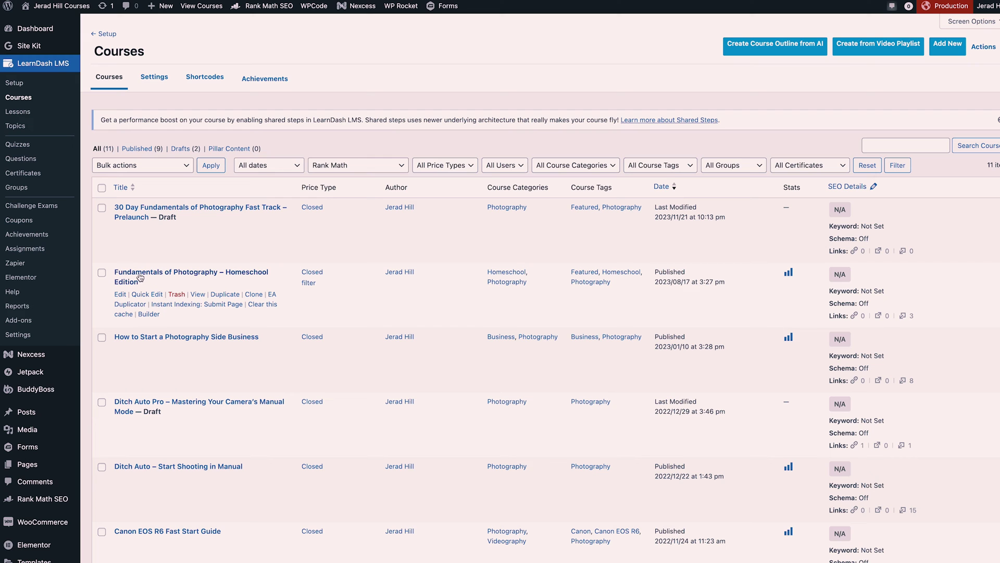
left_click(148, 314)
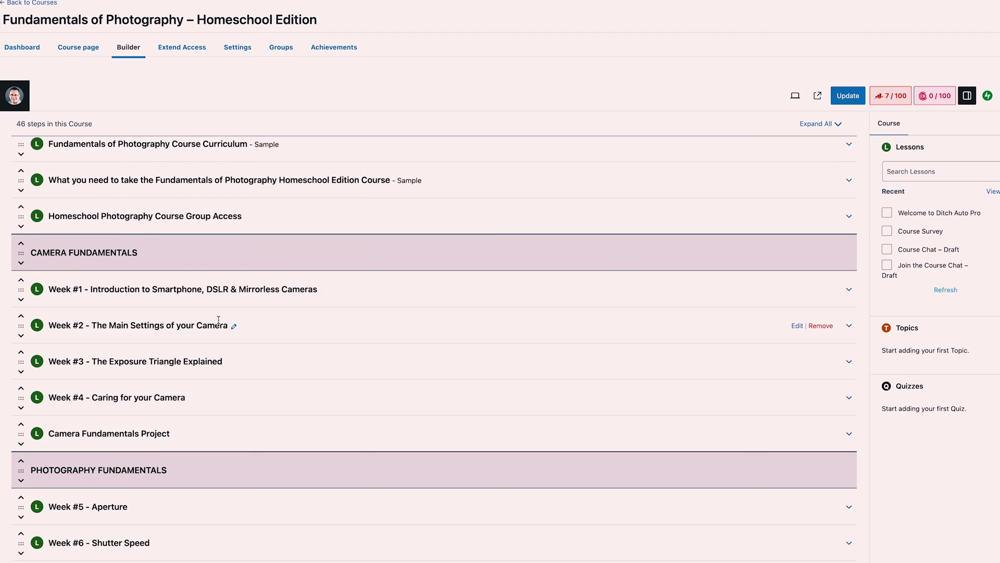
Scroll down the Homeschool Edition builder's list of 46 course steps
scroll(78, 276, "down", 3)
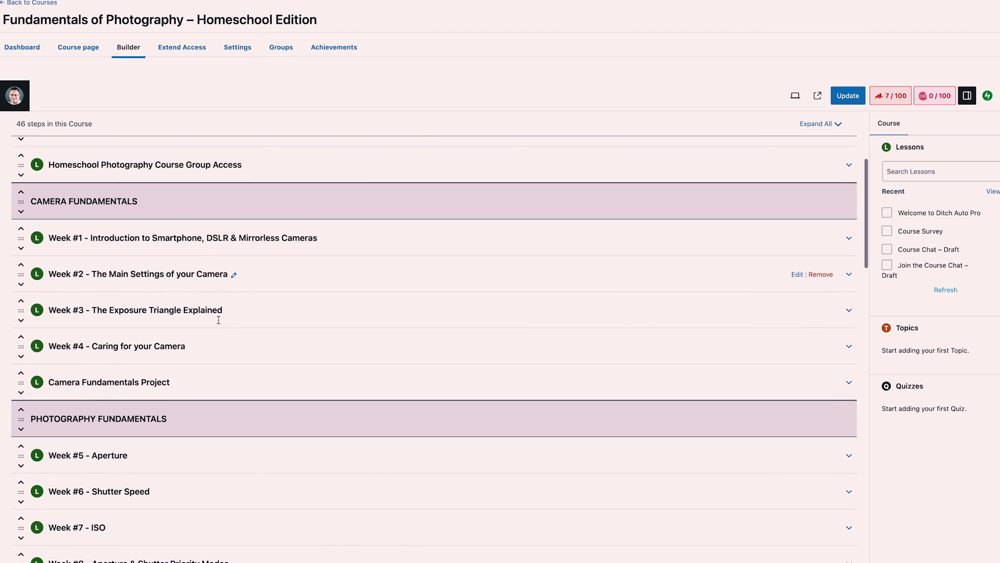
Try dragging Week #2 above Week #1, then open Week #5 - Aperture for editing, leaving the builder
mouse_move(19, 275)
left_mouse_down()
mouse_move(21, 248)
mouse_move(24, 268)
left_mouse_up()
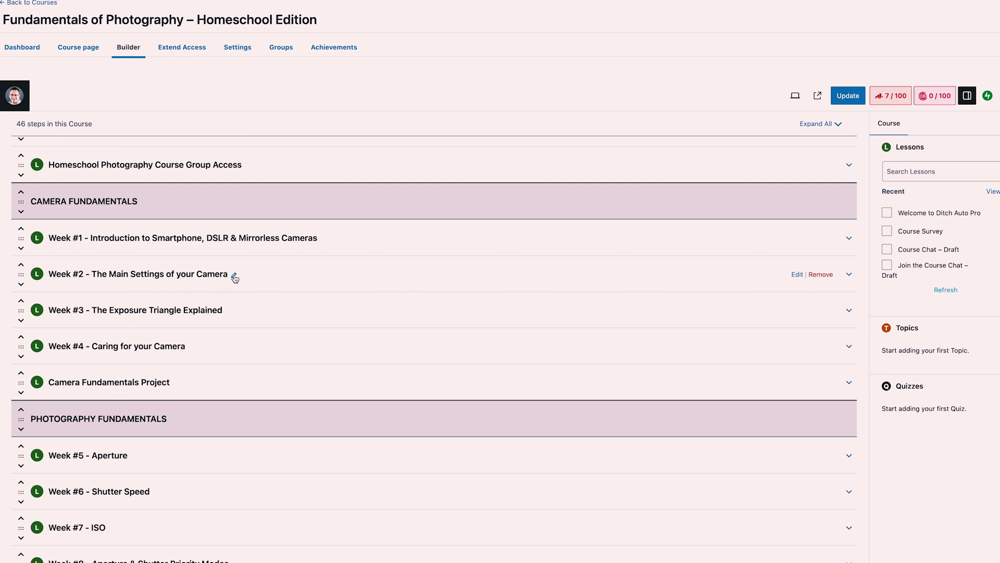
scroll(319, 334, "down", 4)
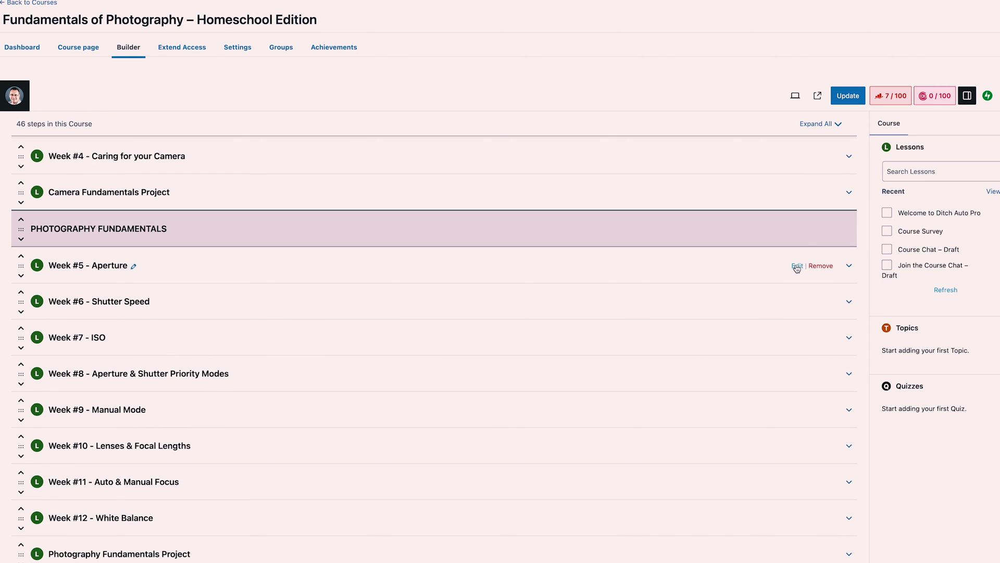
left_click(796, 266)
left_click(542, 187)
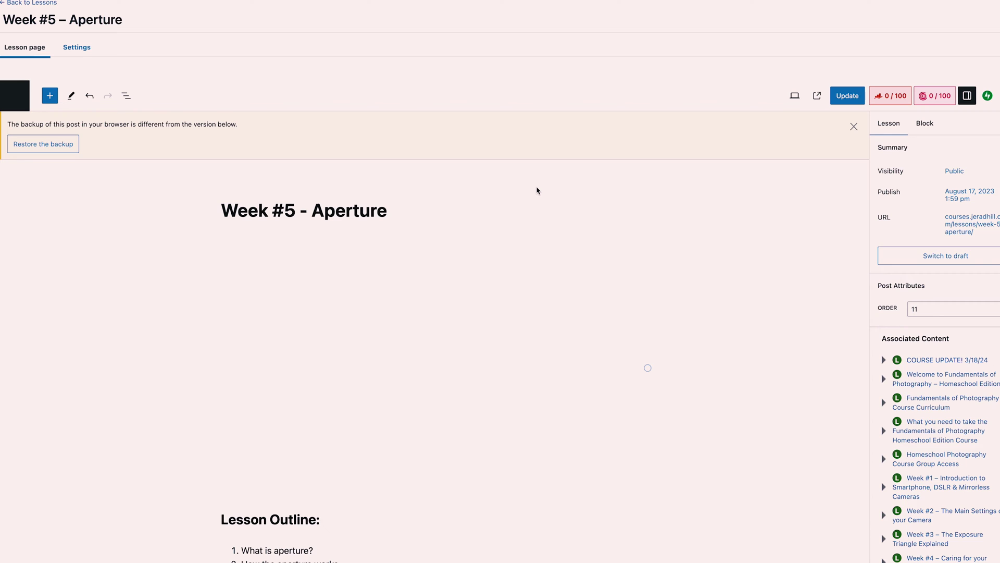
Inspect the Week #5 – Aperture VideoPress block and Lesson Outline list in the editor
scroll(638, 343, "down", 3)
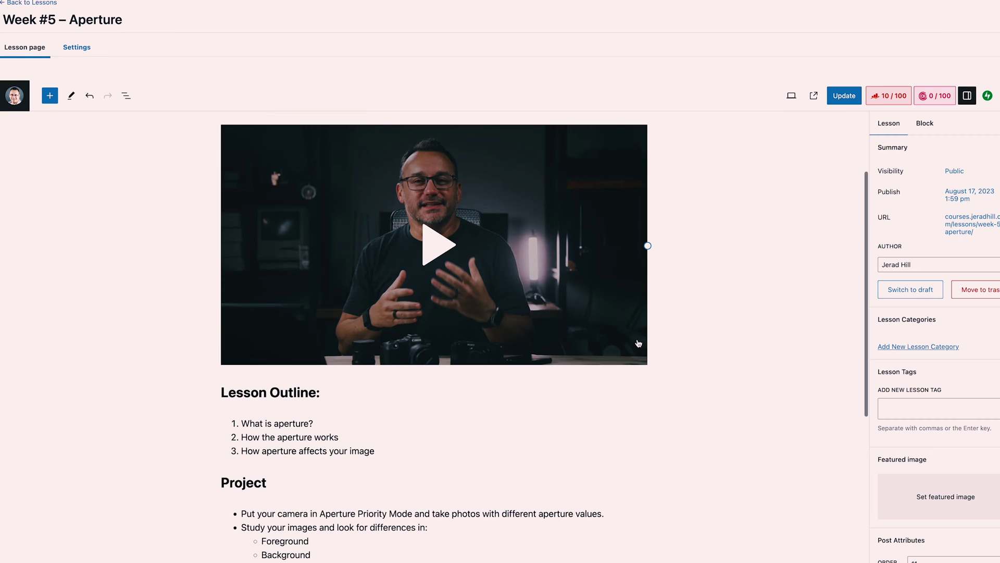
left_click(525, 247)
scroll(440, 279, "up", 1)
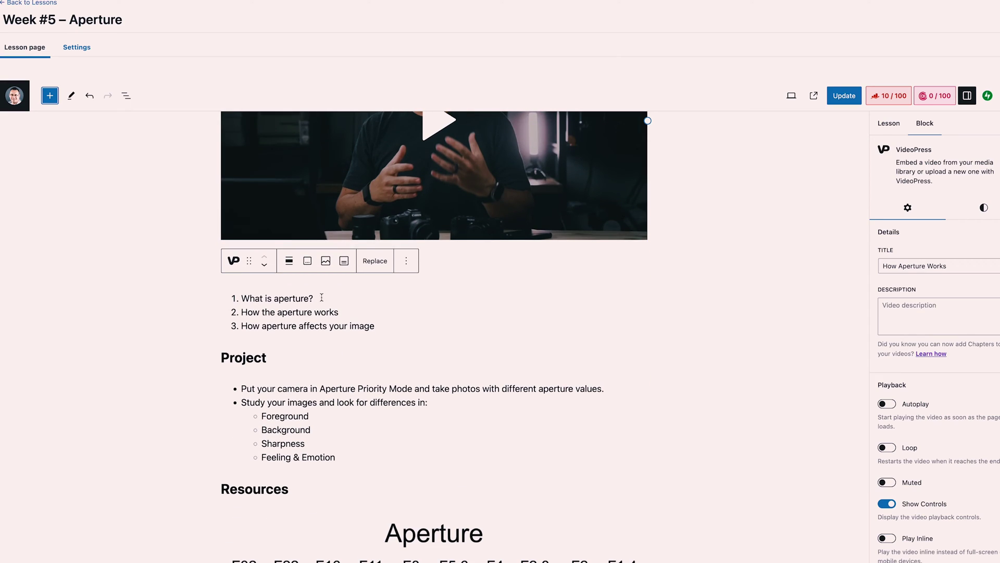
left_click(323, 298)
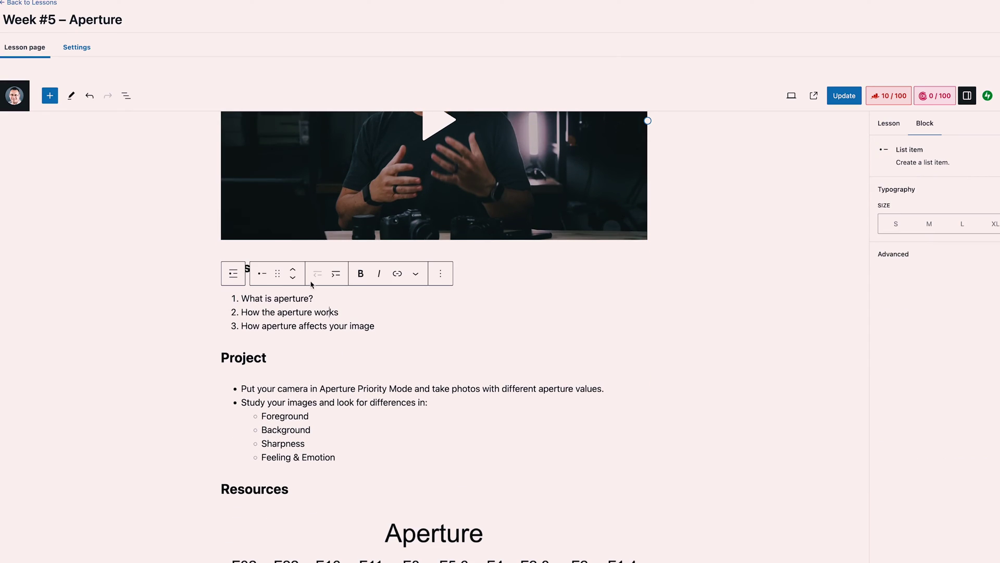
scroll(365, 365, "down", 5)
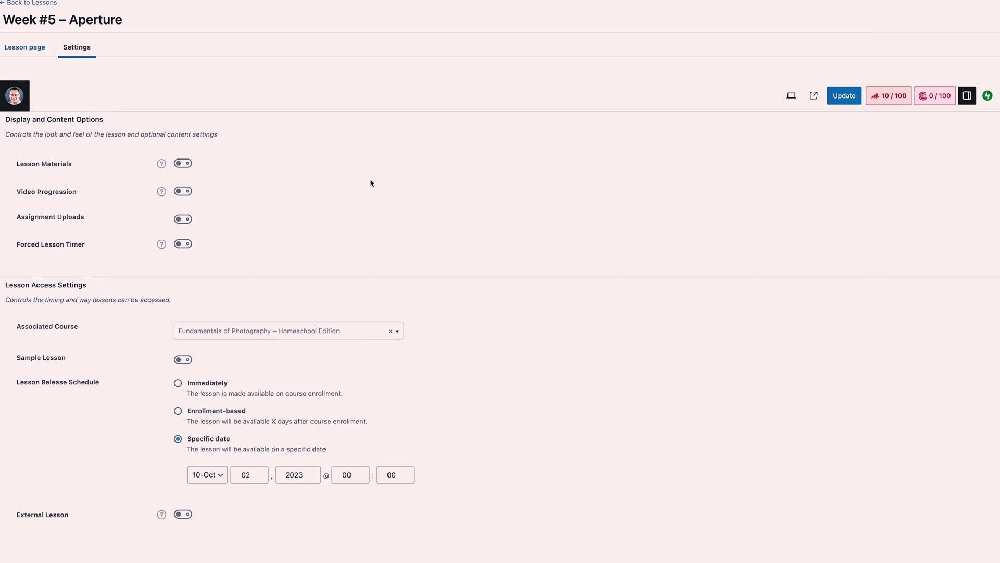
Toggle the Lesson Materials option in the Week #5 – Aperture lesson settings
left_click(184, 164)
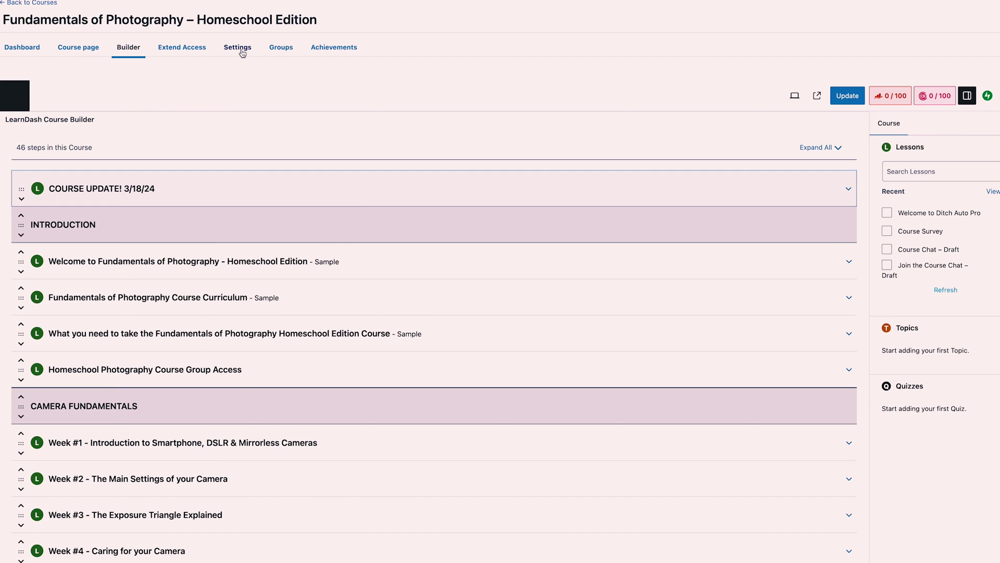
Review the course's Closed access mode, $179 price and start date, and open the Course Certificate list
left_click(243, 53)
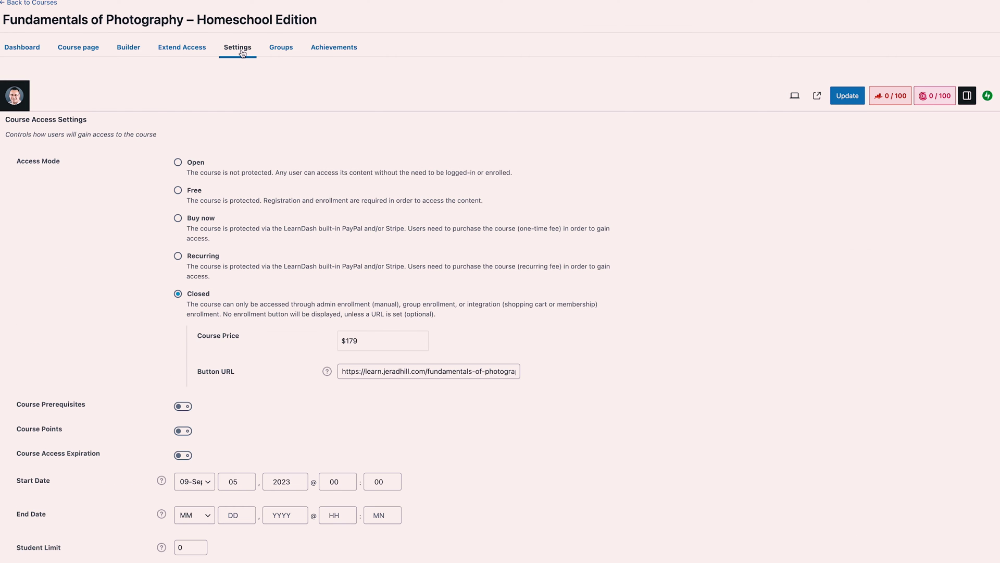
scroll(246, 197, "down", 1)
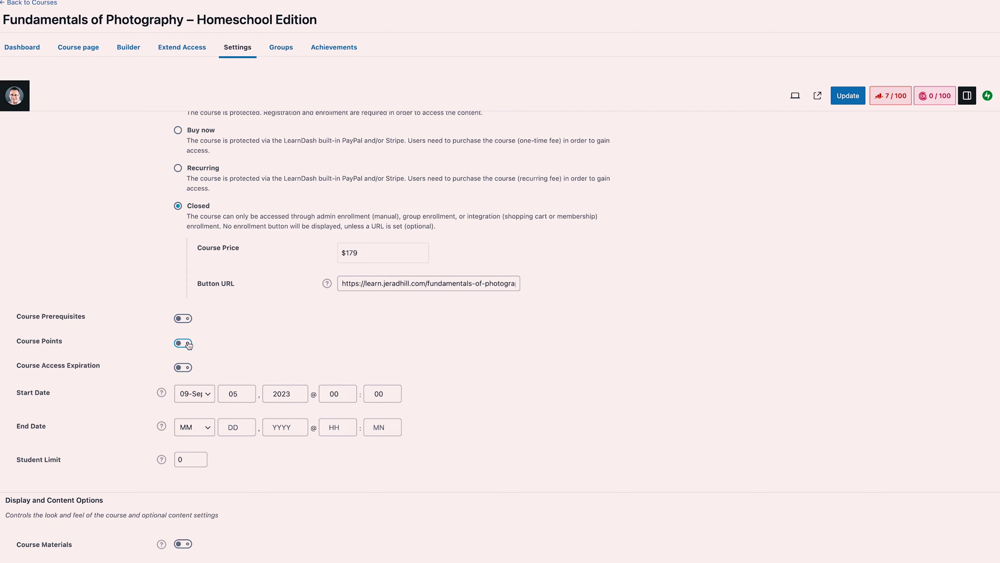
scroll(208, 344, "down", 1)
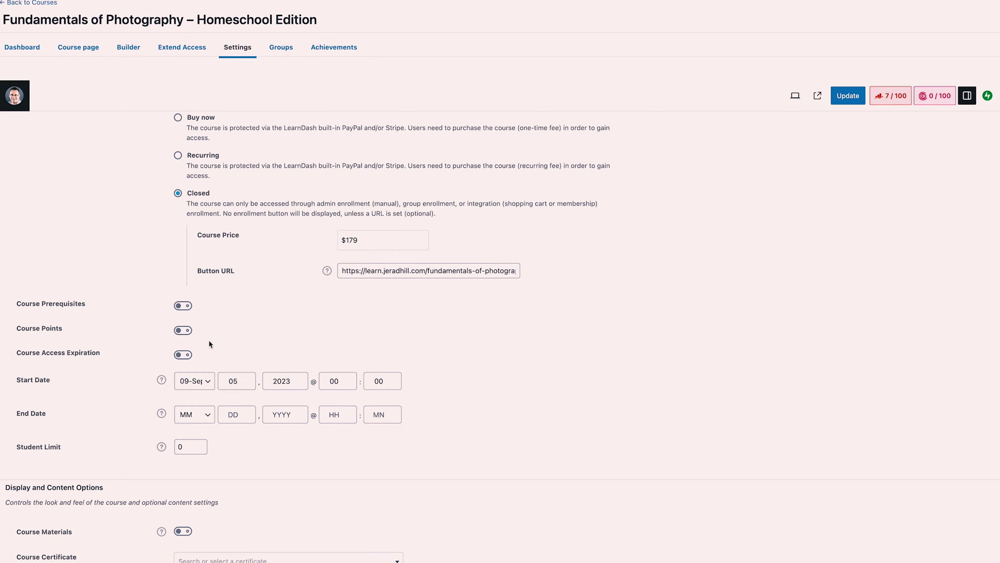
scroll(237, 316, "down", 3)
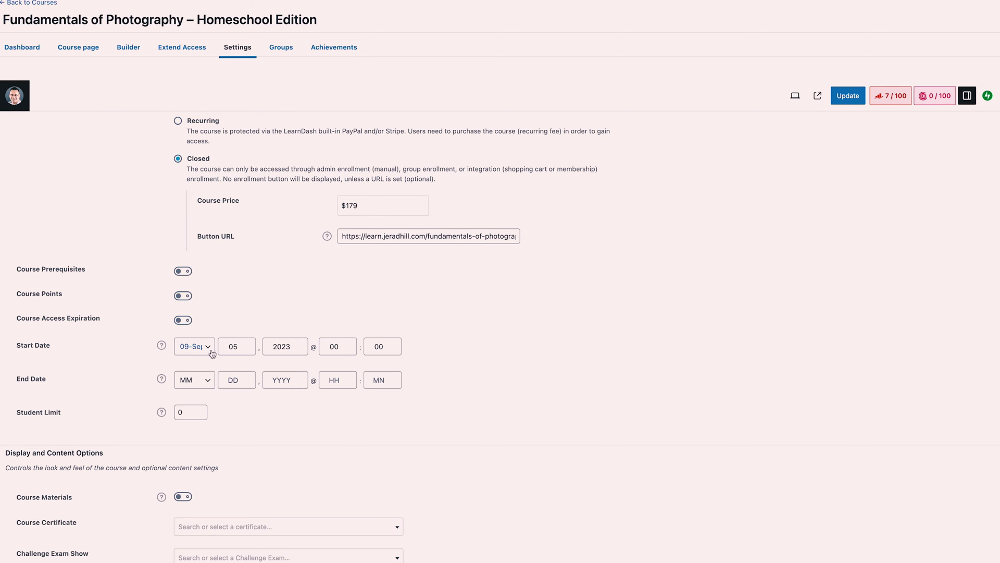
scroll(223, 395, "down", 3)
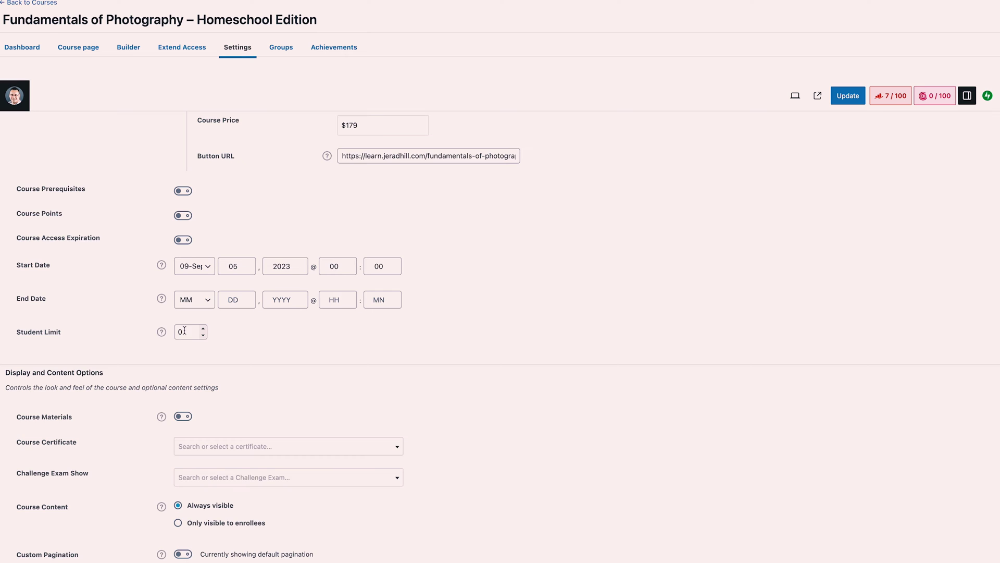
scroll(221, 396, "down", 2)
left_click(252, 267)
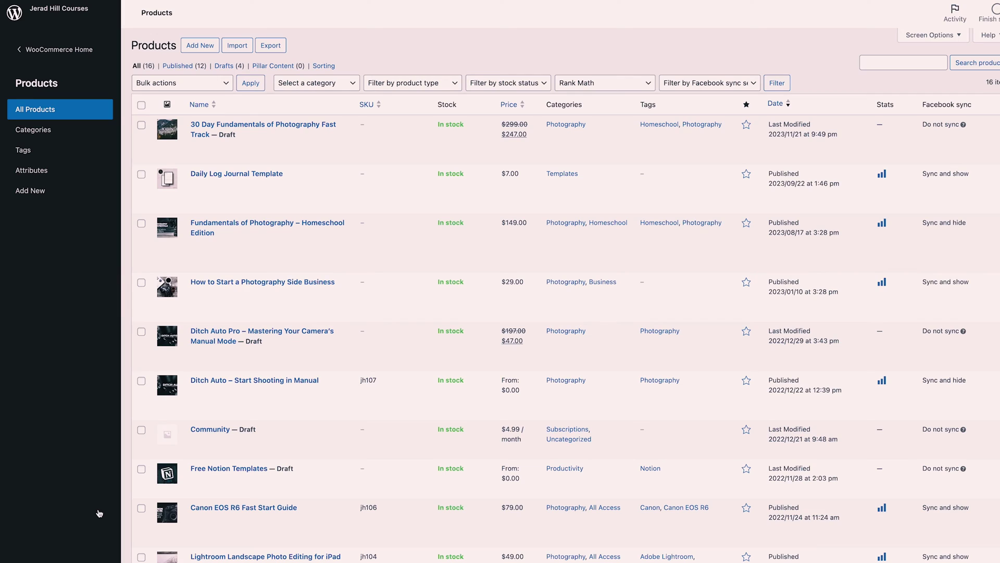
Edit the Homeschool Edition product and check its 179 regular price, linked course and Homeschool Photography group
mouse_move(204, 233)
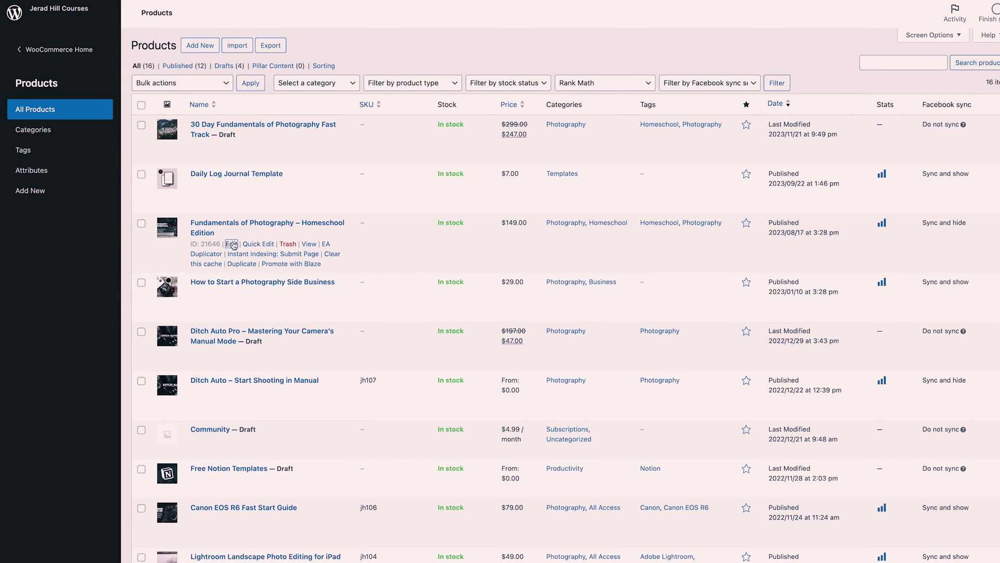
left_click(232, 244)
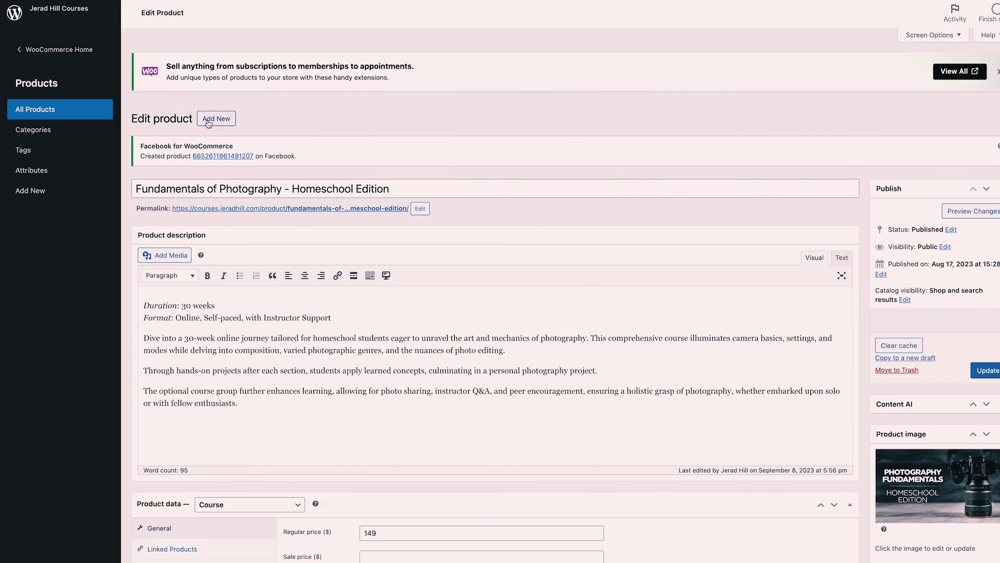
scroll(255, 264, "down", 5)
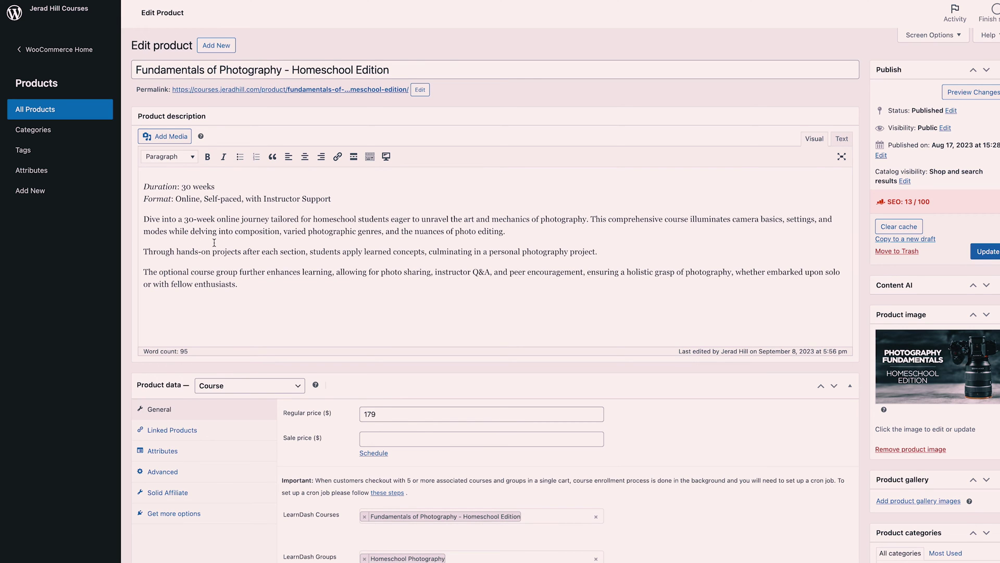
scroll(208, 219, "down", 3)
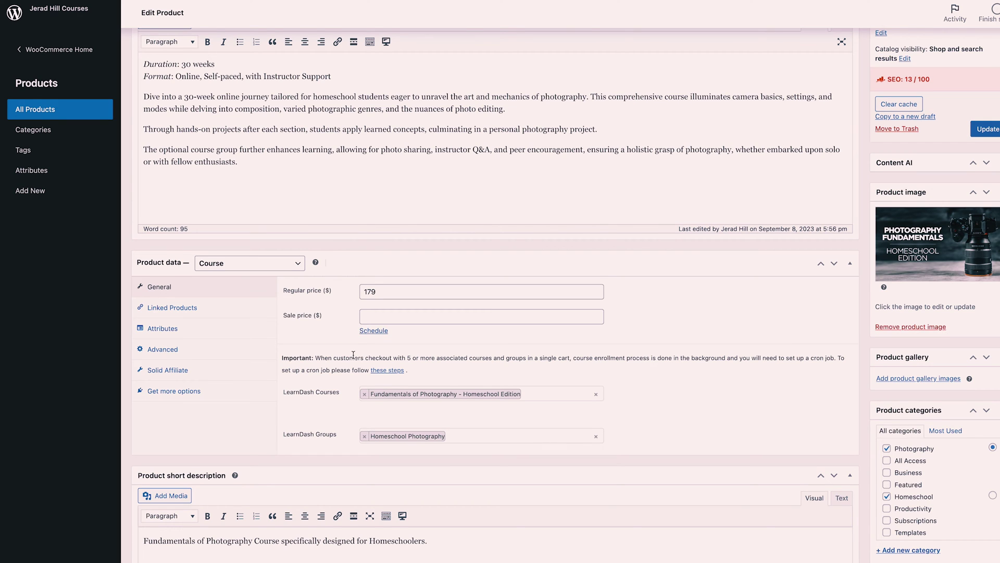
scroll(372, 312, "down", 2)
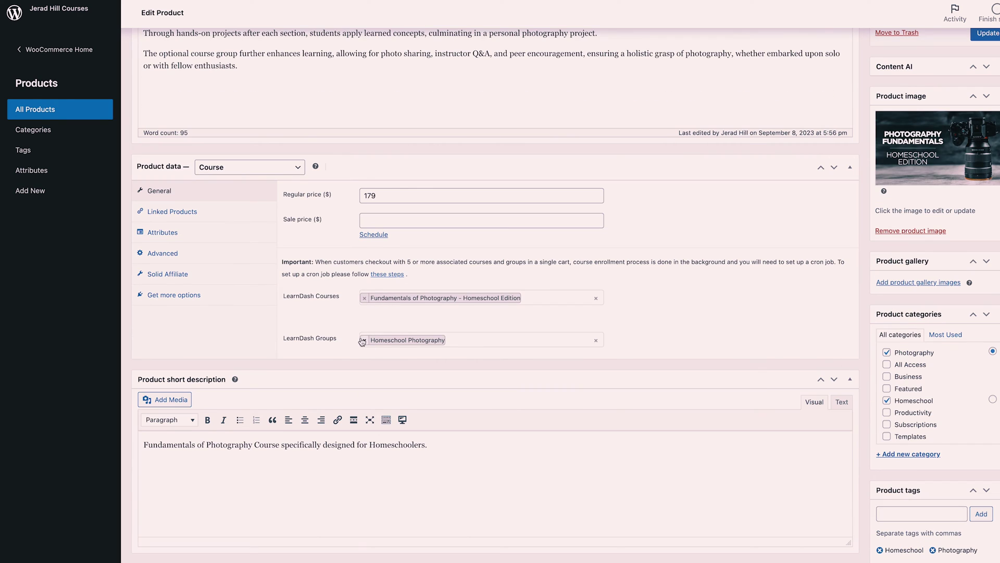